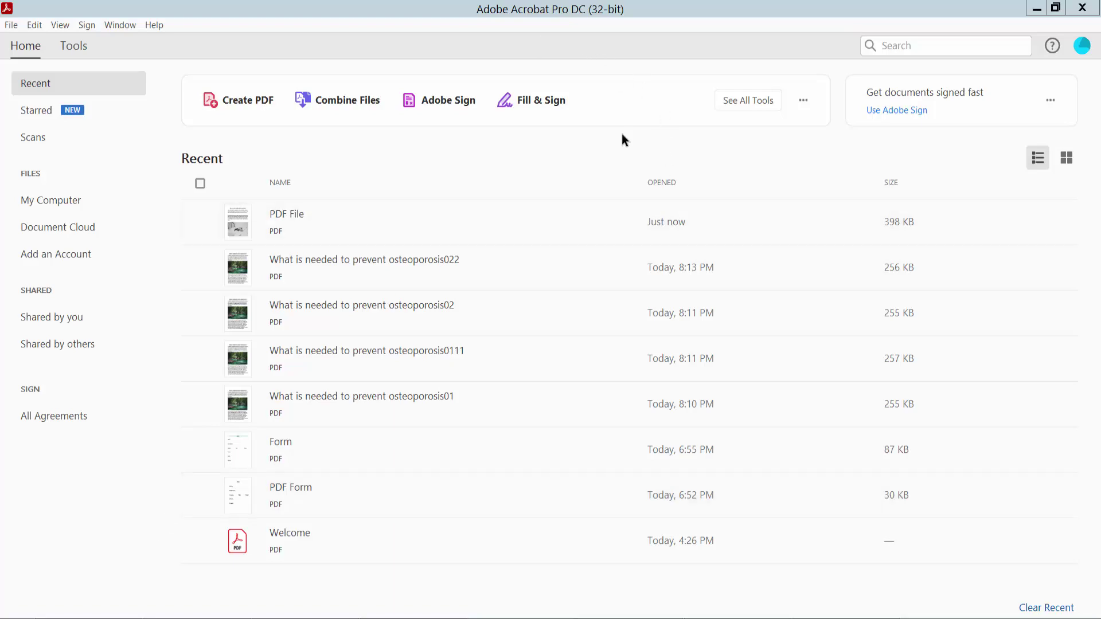
Step: Open 'PDF File', the seven habits document, from the Recent list
{"action": "left_click", "coordinate": [438, 221]}
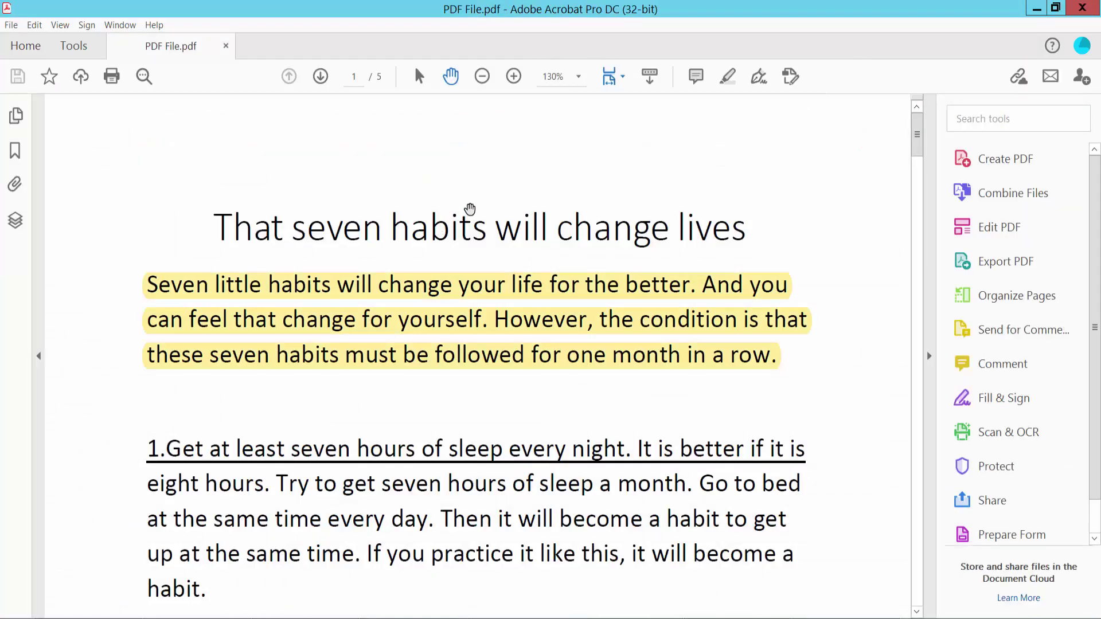
{"action": "scroll", "coordinate": [470, 210], "scroll_direction": "down", "scroll_amount": 2, "text": "ctrl"}
{"action": "scroll", "coordinate": [490, 205], "scroll_direction": "down", "scroll_amount": 2, "text": "ctrl"}
Step: Check the page-1 yellow highlight, then open the Comment tool from the Tools collection
{"action": "left_click", "coordinate": [486, 195]}
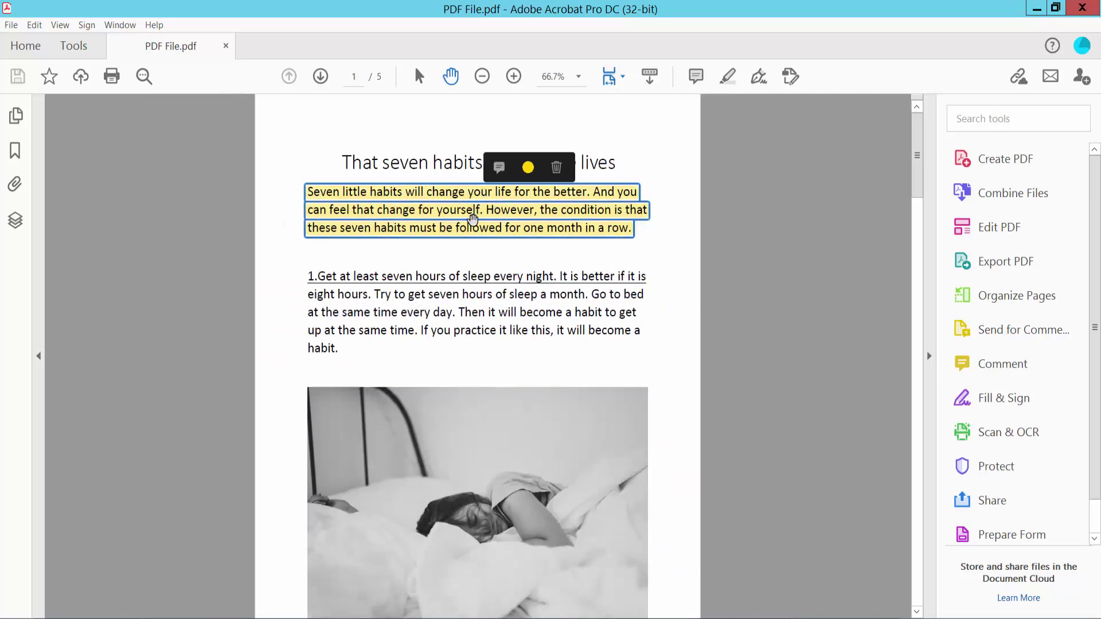
{"action": "left_click", "coordinate": [472, 218]}
{"action": "scroll", "coordinate": [527, 246], "scroll_direction": "down", "scroll_amount": 5}
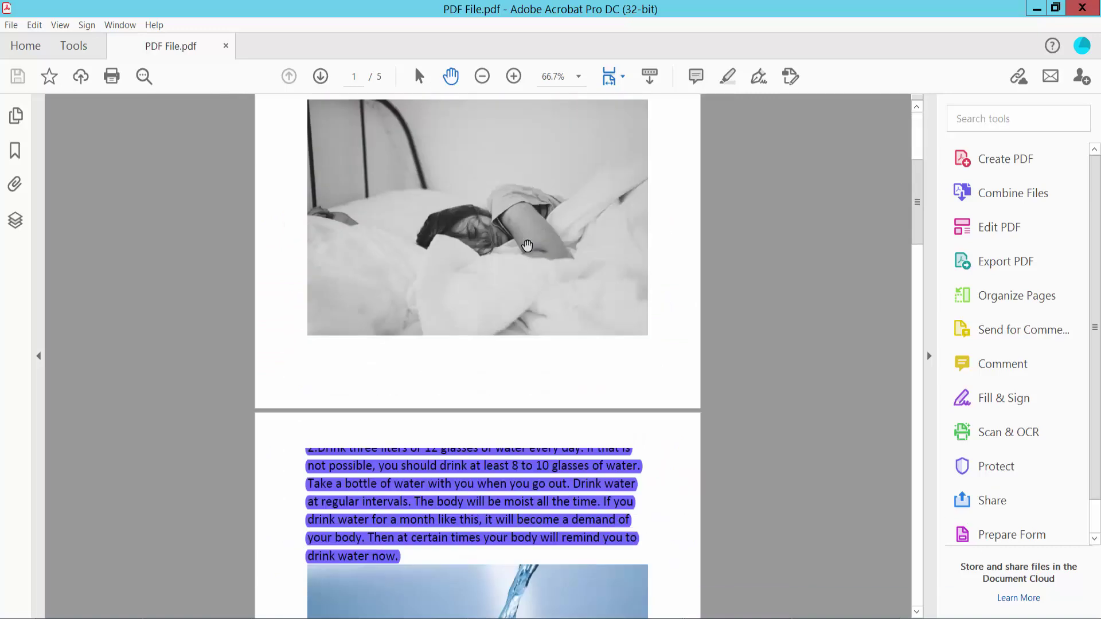
{"action": "scroll", "coordinate": [527, 246], "scroll_direction": "down", "scroll_amount": 3}
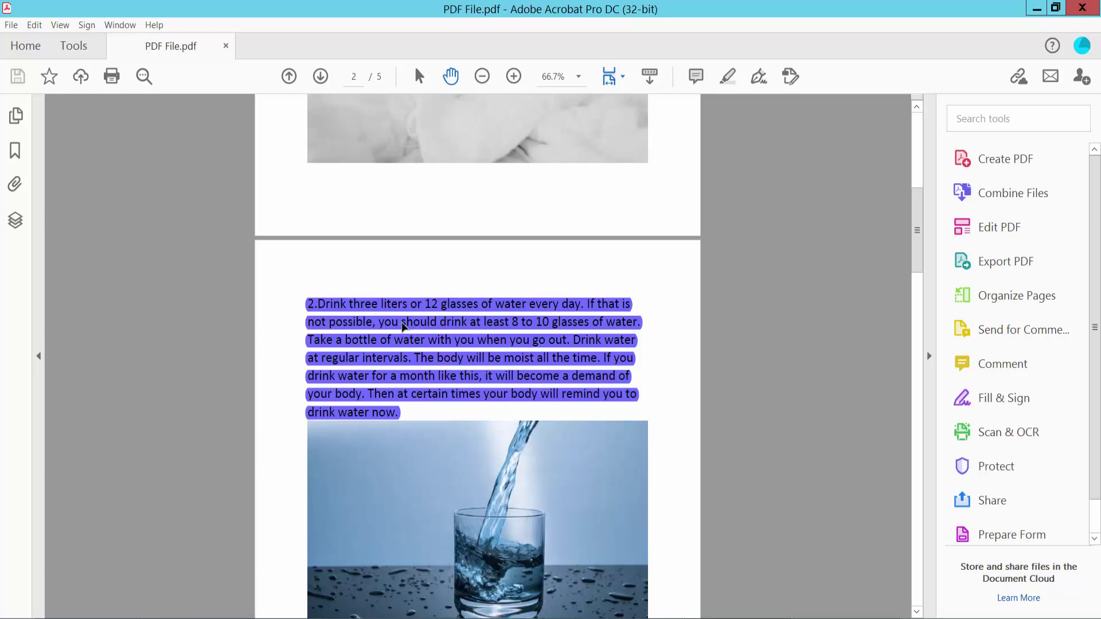
{"action": "left_click", "coordinate": [77, 51]}
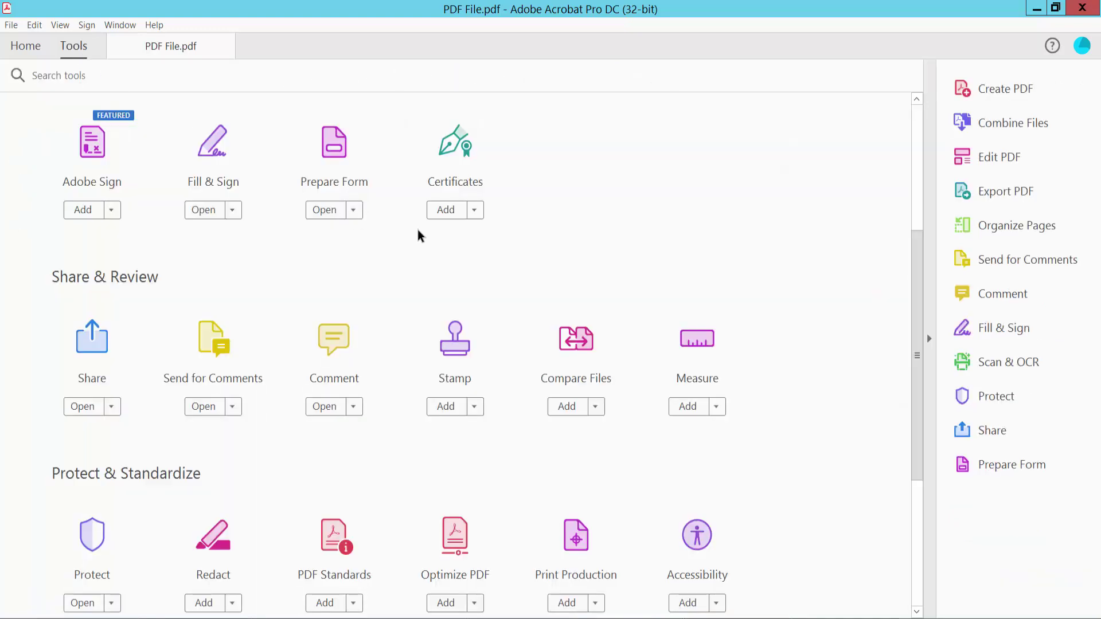
{"action": "scroll", "coordinate": [461, 379], "scroll_direction": "down", "scroll_amount": 2}
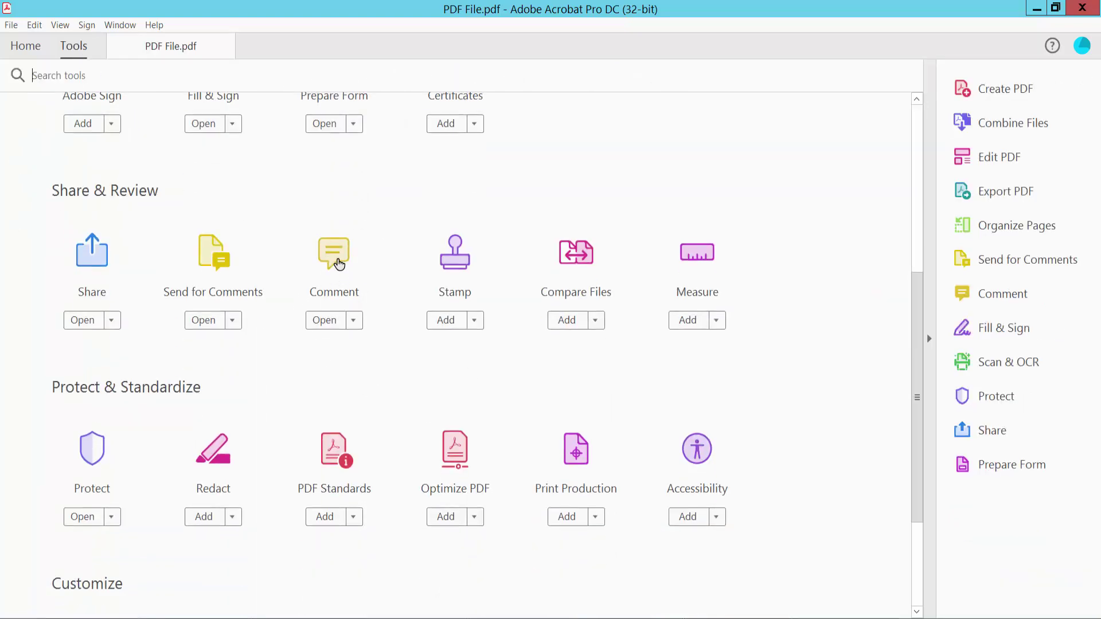
{"action": "left_click", "coordinate": [336, 259]}
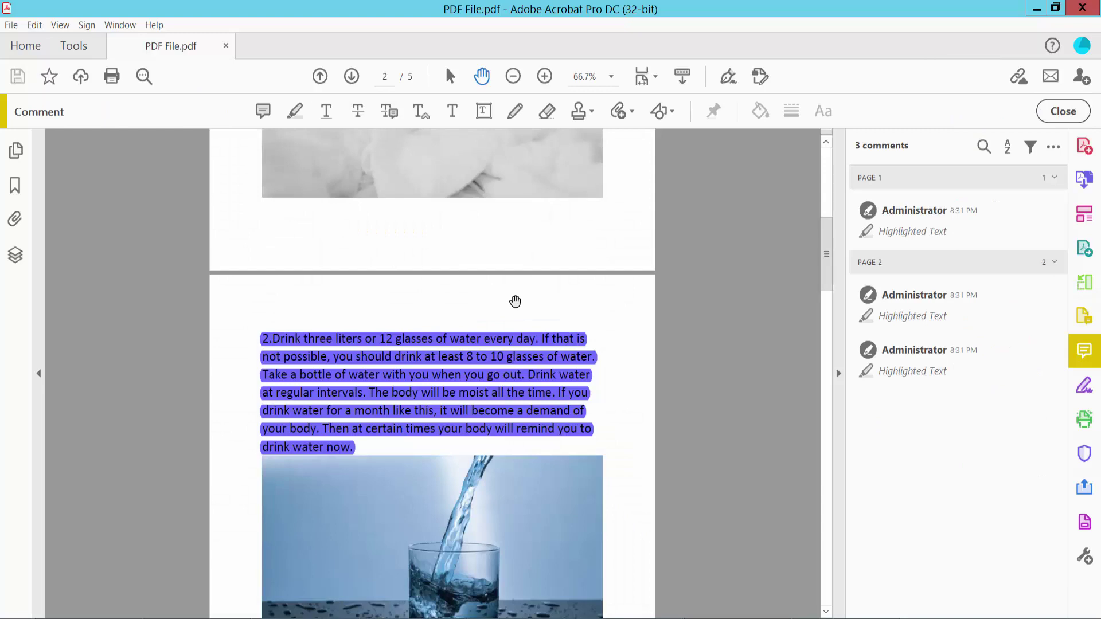
{"action": "scroll", "coordinate": [515, 301], "scroll_direction": "down", "scroll_amount": 2}
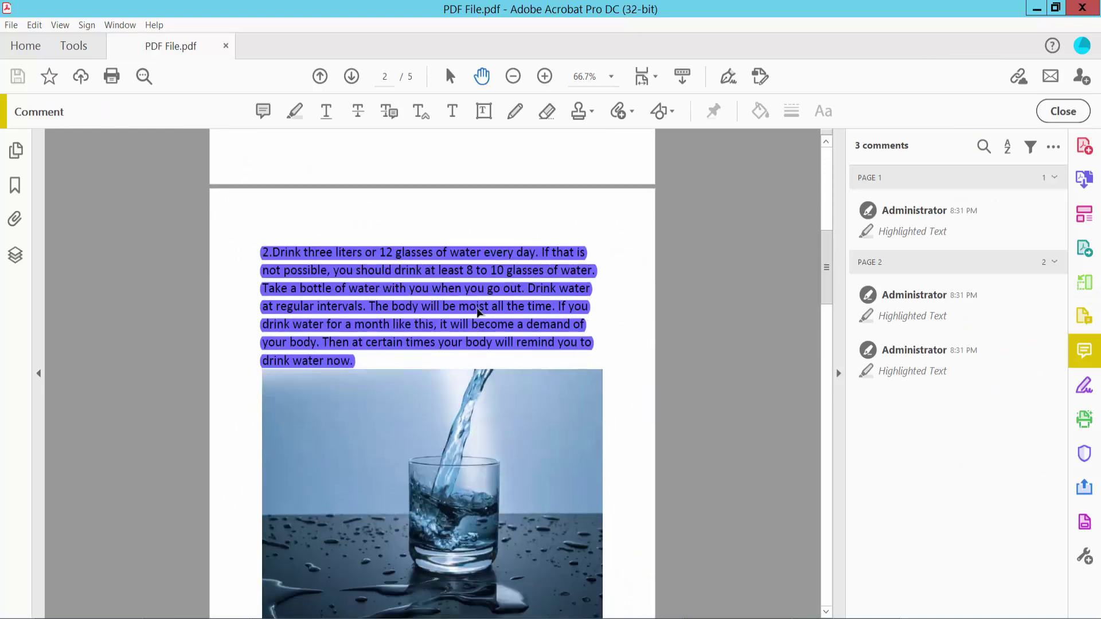
Step: Delete the purple highlight comment on page 2
{"action": "left_click", "coordinate": [493, 310]}
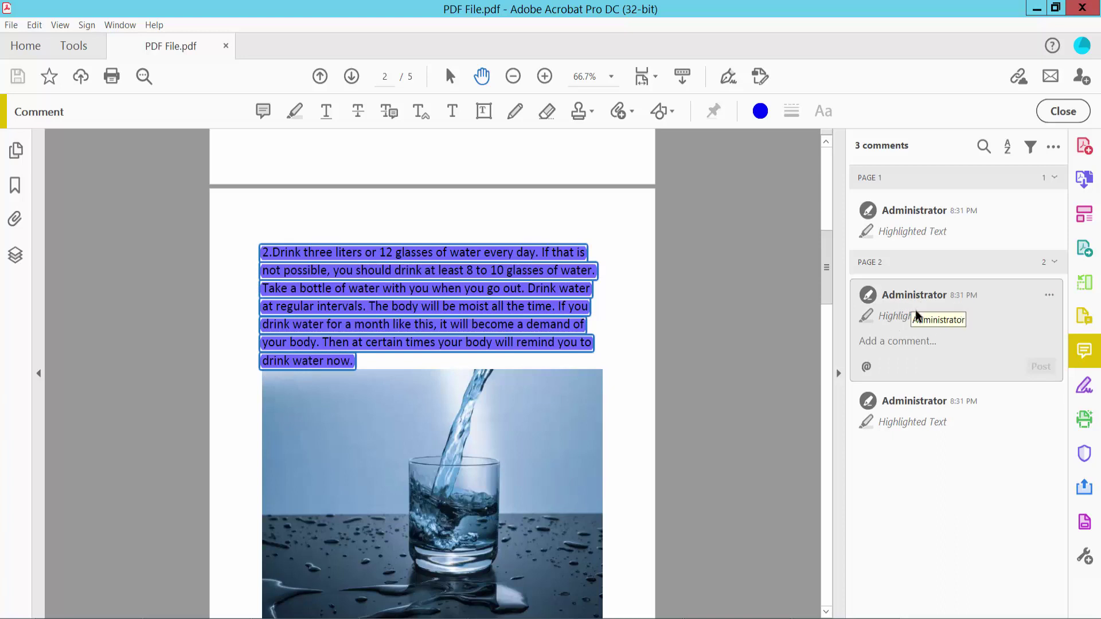
{"action": "left_click", "coordinate": [1050, 296]}
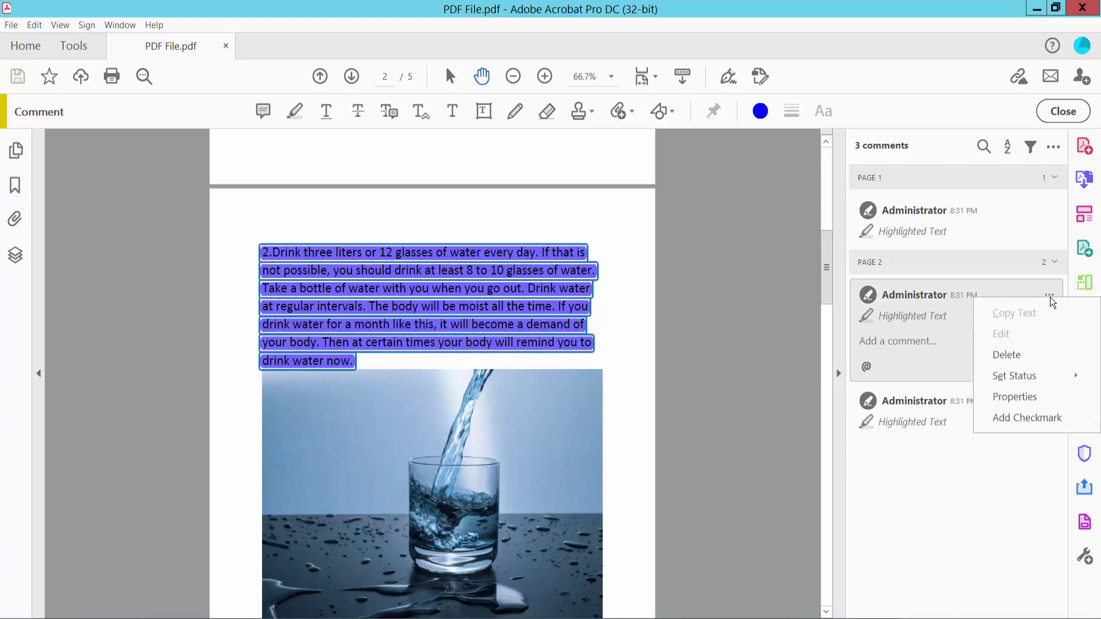
{"action": "left_click", "coordinate": [1006, 355]}
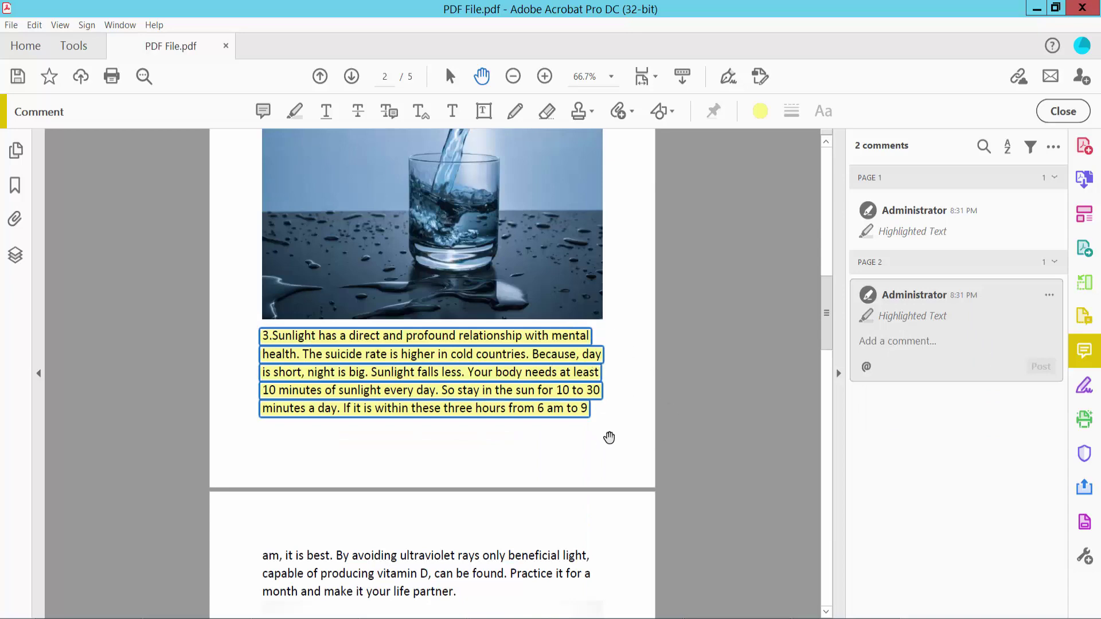
{"action": "scroll", "coordinate": [516, 372], "scroll_direction": "up", "scroll_amount": 3}
{"action": "scroll", "coordinate": [548, 373], "scroll_direction": "up", "scroll_amount": 6}
{"action": "scroll", "coordinate": [546, 369], "scroll_direction": "up", "scroll_amount": 4}
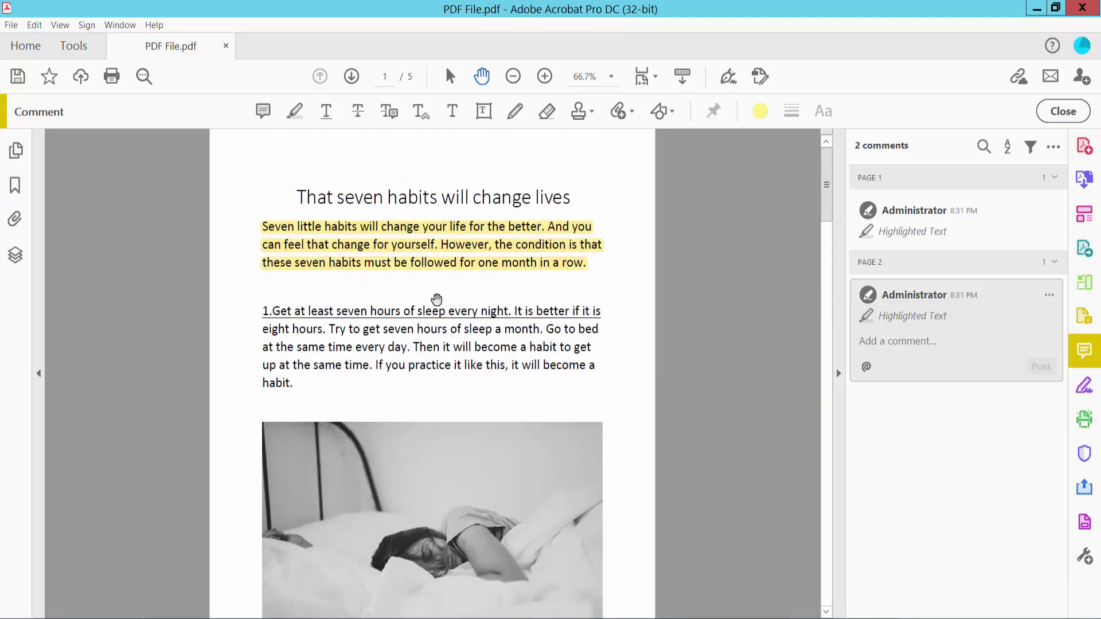
Step: Delete the yellow highlight comment on page 1
{"action": "left_click", "coordinate": [433, 246]}
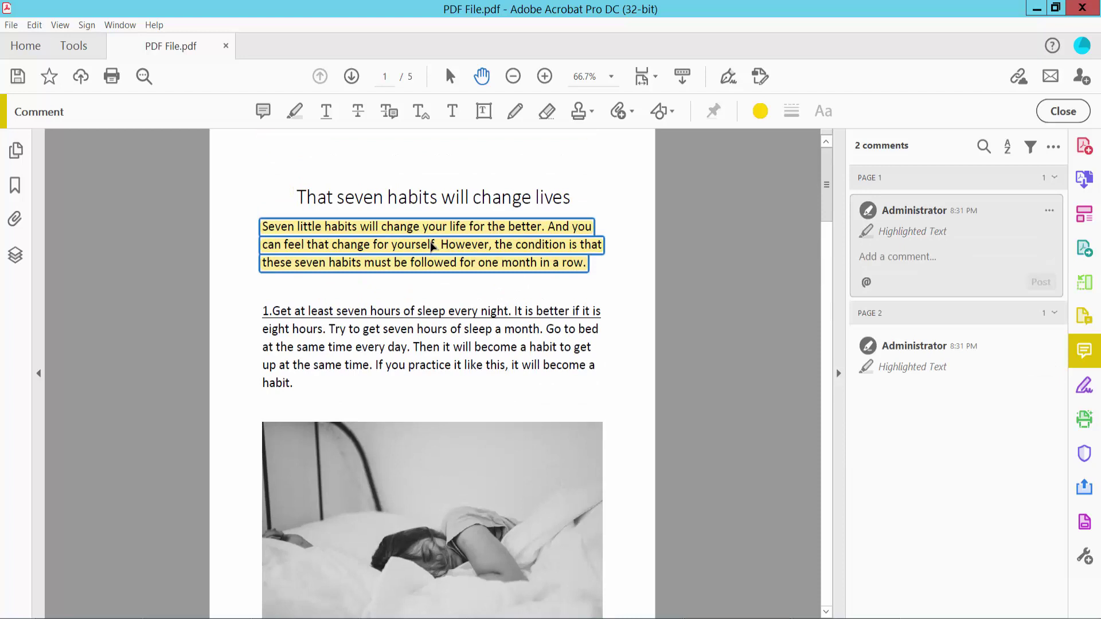
{"action": "left_click", "coordinate": [1050, 212]}
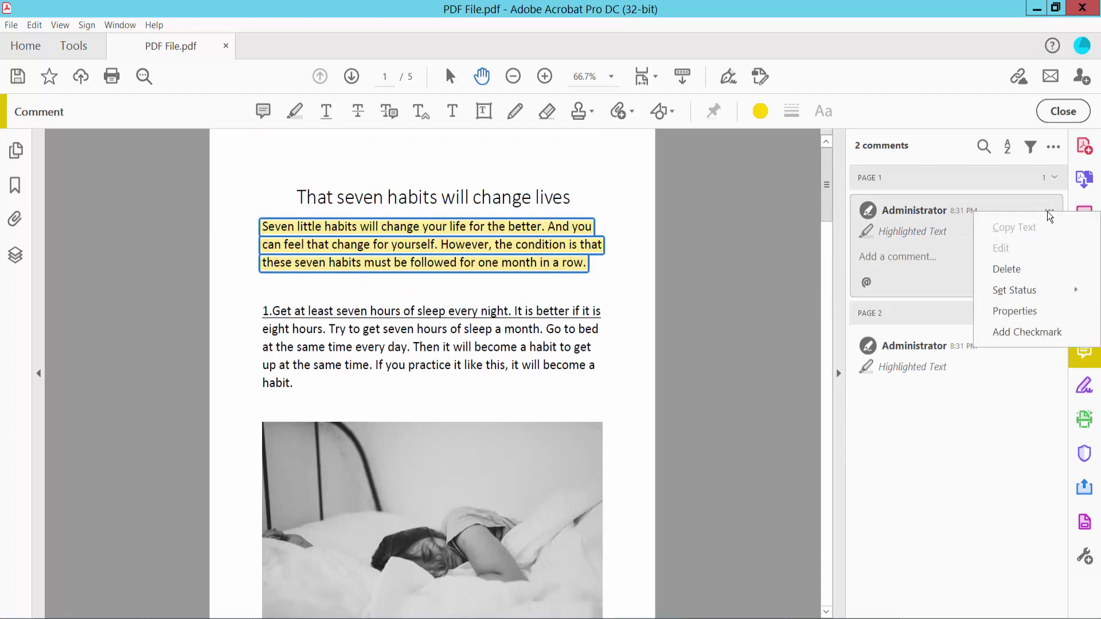
{"action": "left_click", "coordinate": [1007, 268]}
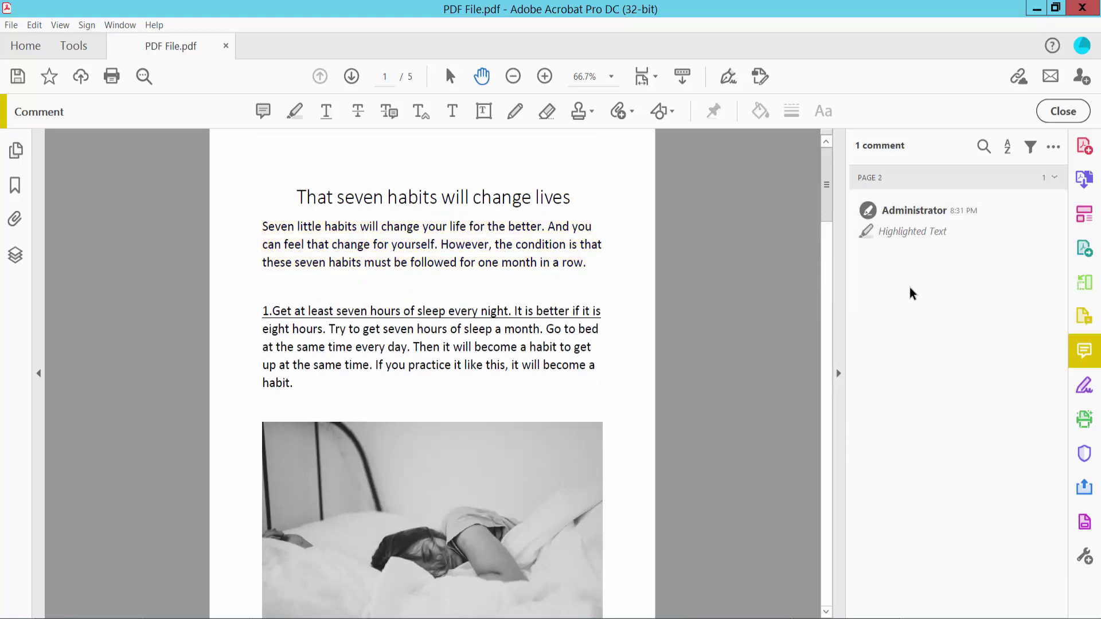
Step: Delete the last remaining page-2 highlight comment from the Comment pane's right-click menu
{"action": "left_click", "coordinate": [902, 240]}
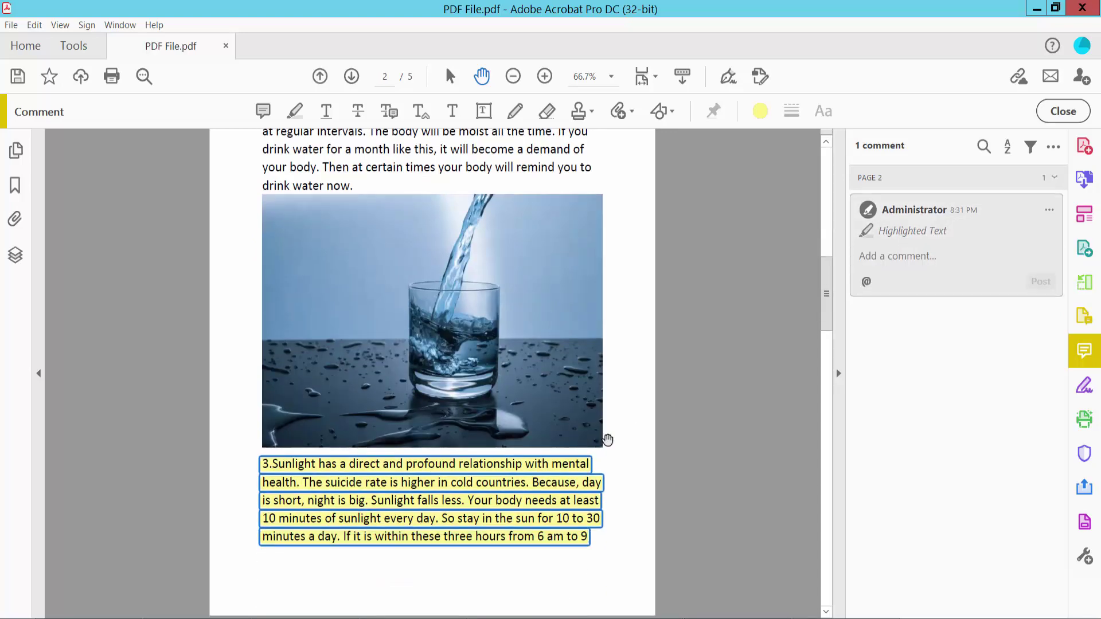
{"action": "right_click", "coordinate": [927, 230]}
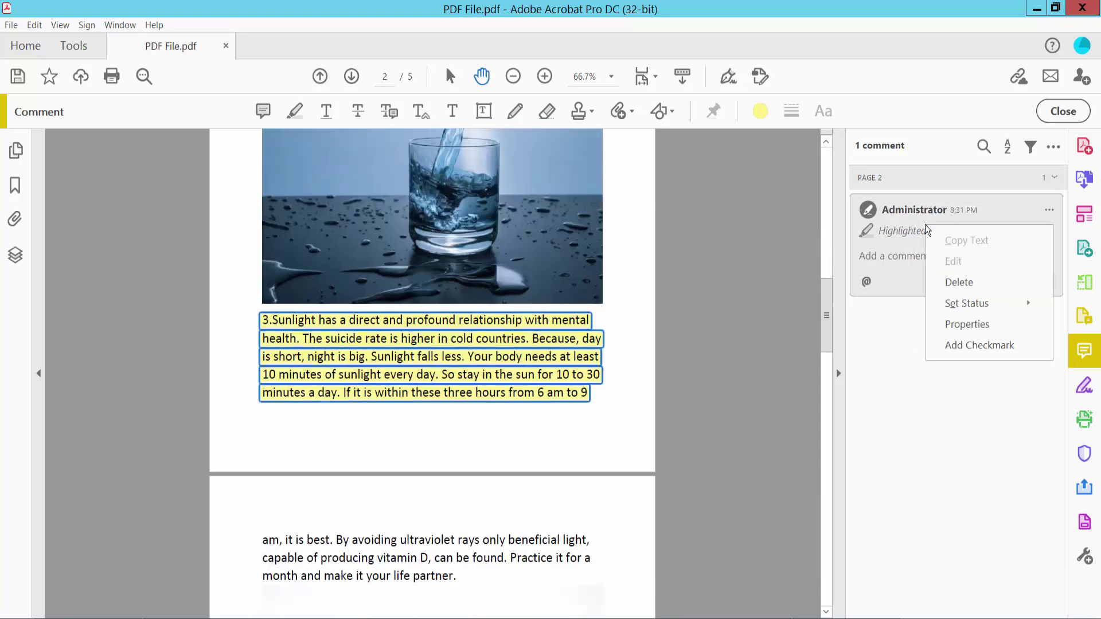
{"action": "left_click", "coordinate": [957, 282]}
{"action": "scroll", "coordinate": [597, 405], "scroll_direction": "up", "scroll_amount": 3}
{"action": "scroll", "coordinate": [599, 407], "scroll_direction": "up", "scroll_amount": 4}
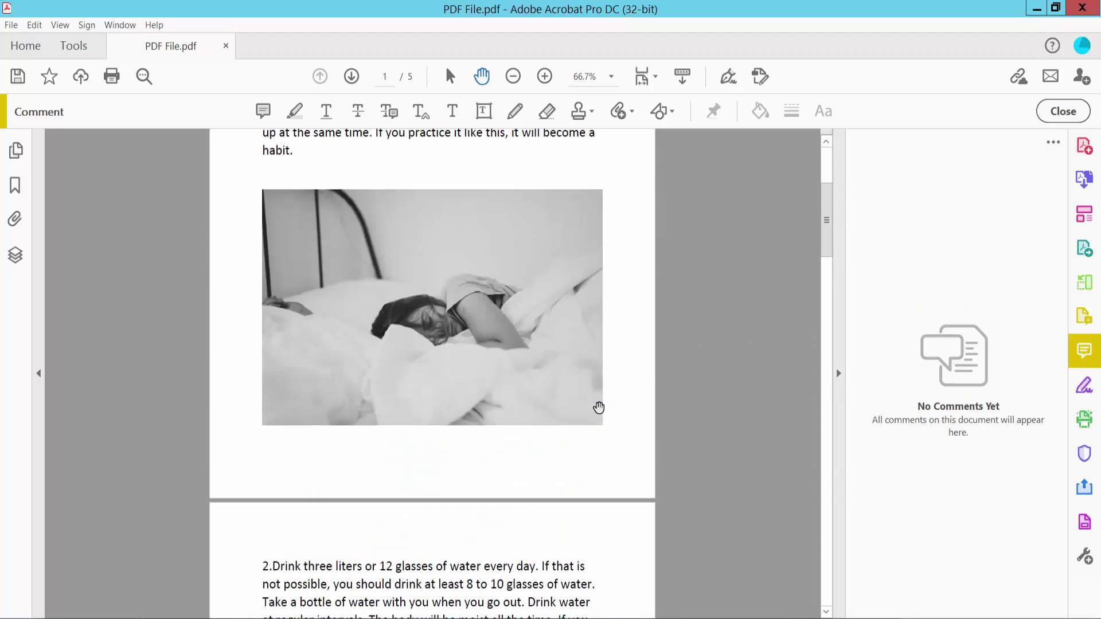
{"action": "scroll", "coordinate": [599, 408], "scroll_direction": "up", "scroll_amount": 2}
Step: Show the File menu options to save the comment-free PDF
{"action": "left_click", "coordinate": [11, 25]}
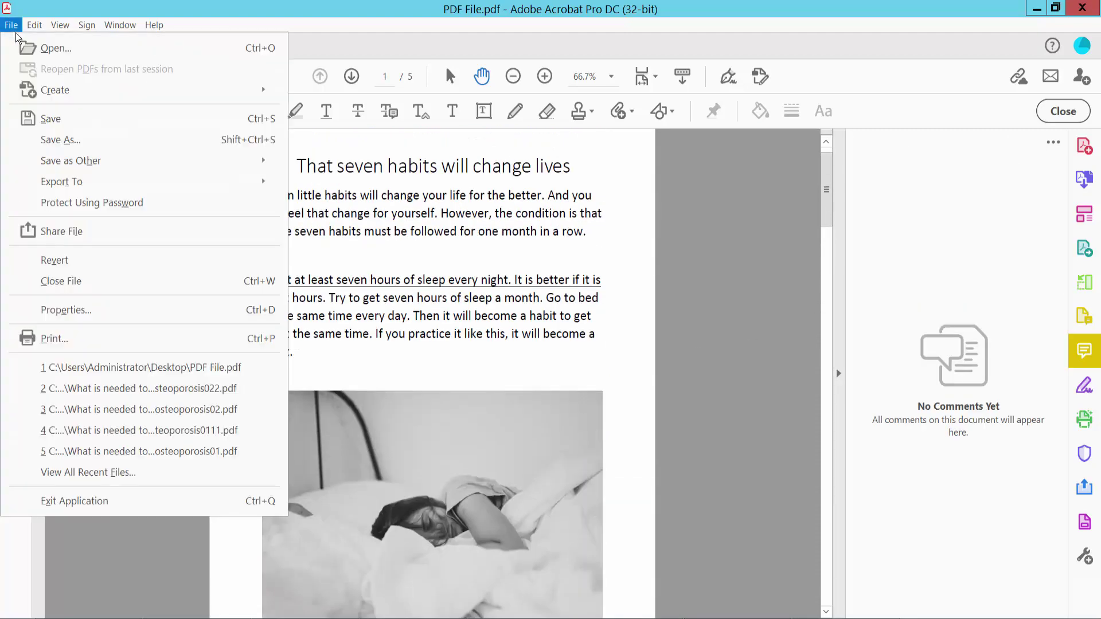